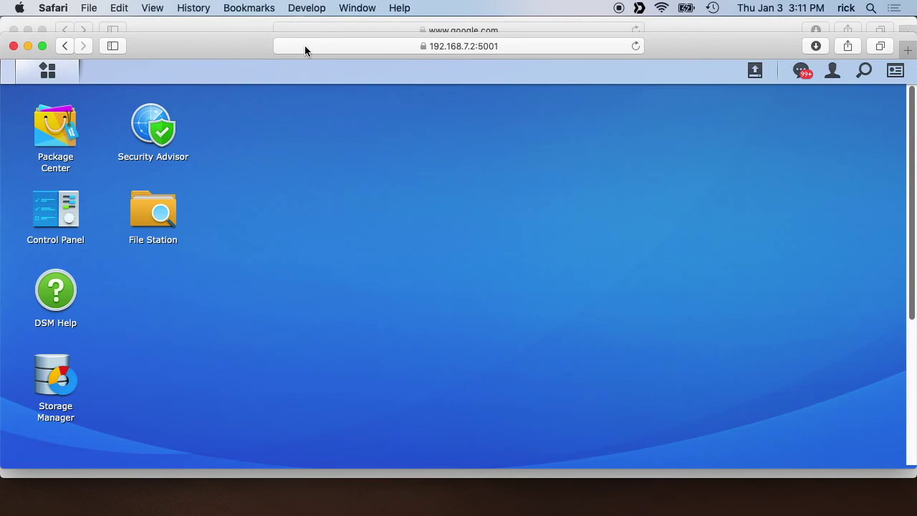
- Search Google for iperf3 and open the iperf.fr download page, scrolling to its Docker section
type("iperf")
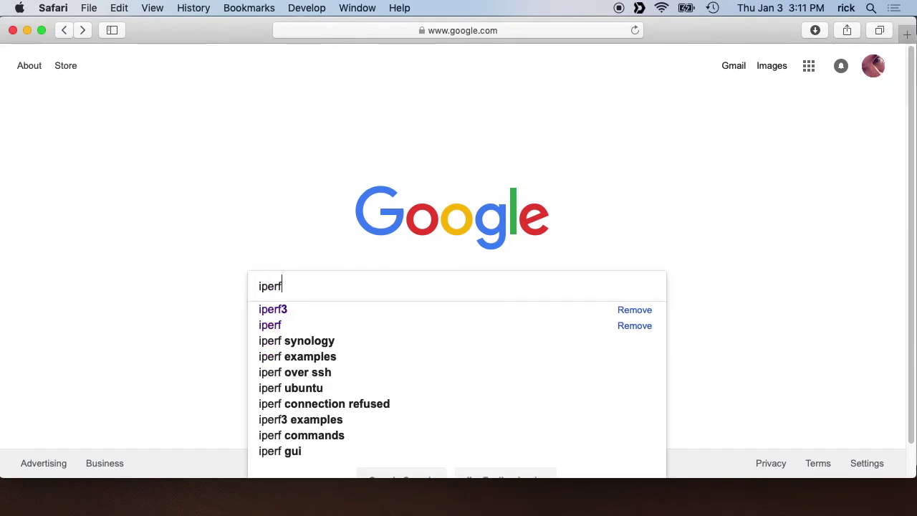
type("3")
key("Return")
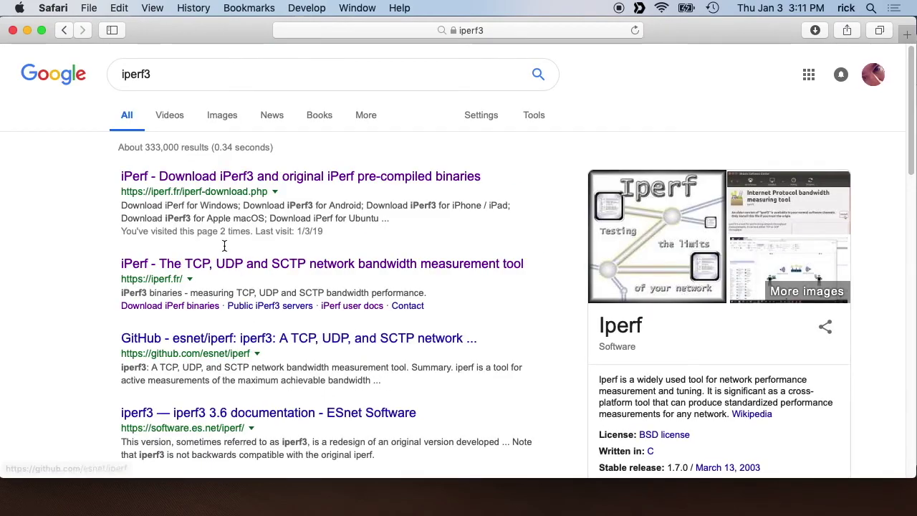
left_click(217, 180)
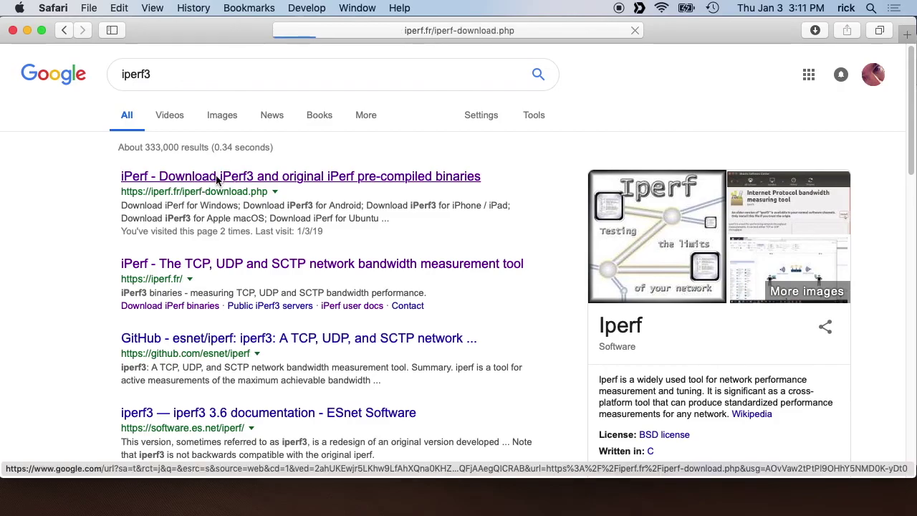
scroll(305, 369, "down", 15)
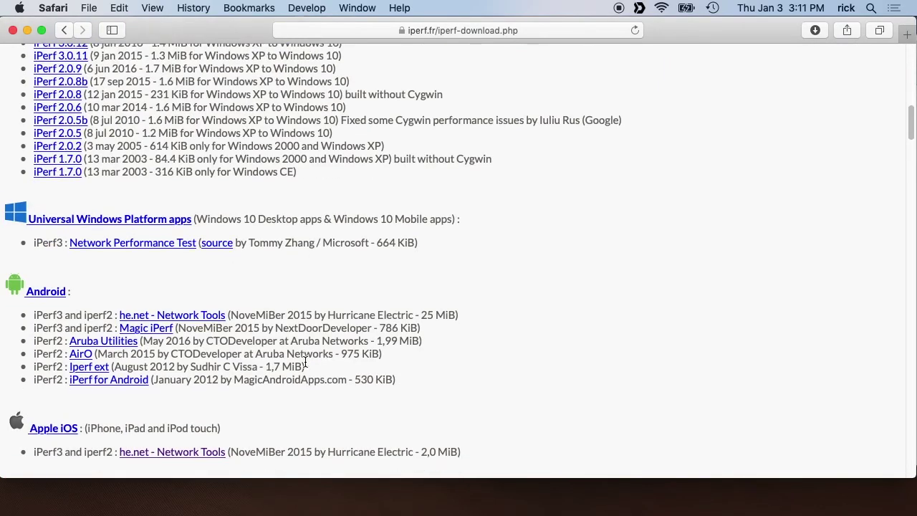
scroll(305, 362, "down", 15)
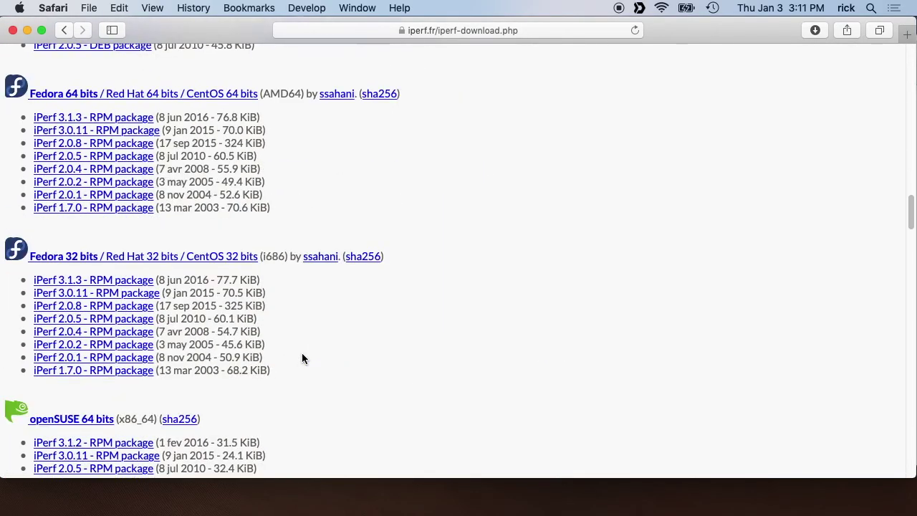
scroll(301, 359, "down", 15)
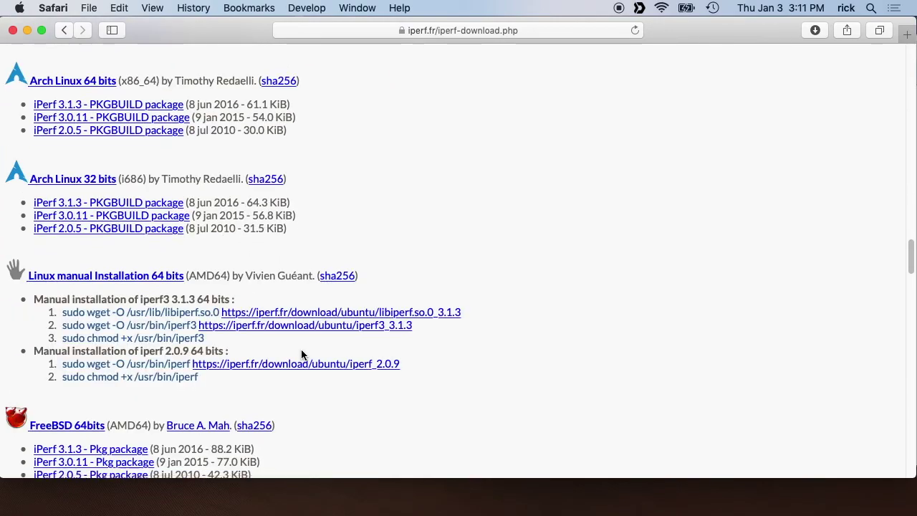
scroll(300, 353, "down", 5)
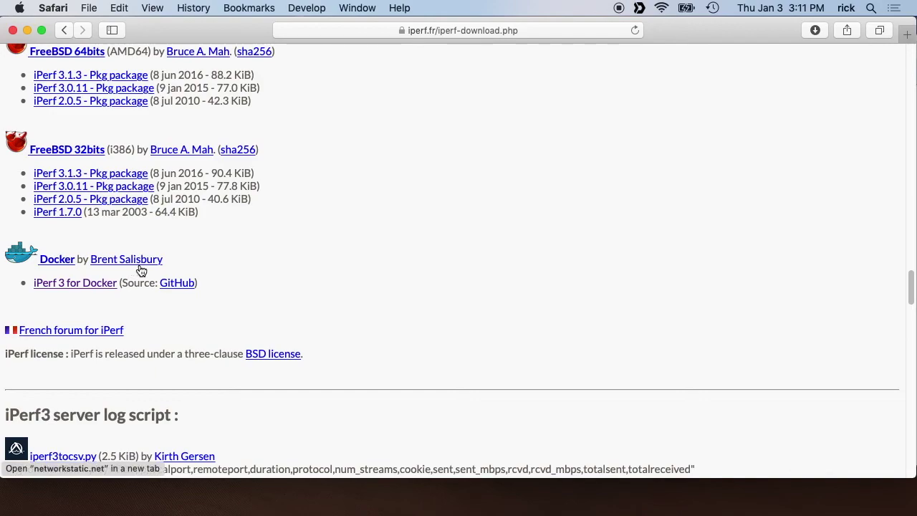
- Follow the 'iPerf 3 for Docker' link to the networkstatic/iperf3 Docker Hub page and view its Usage
left_click(59, 284)
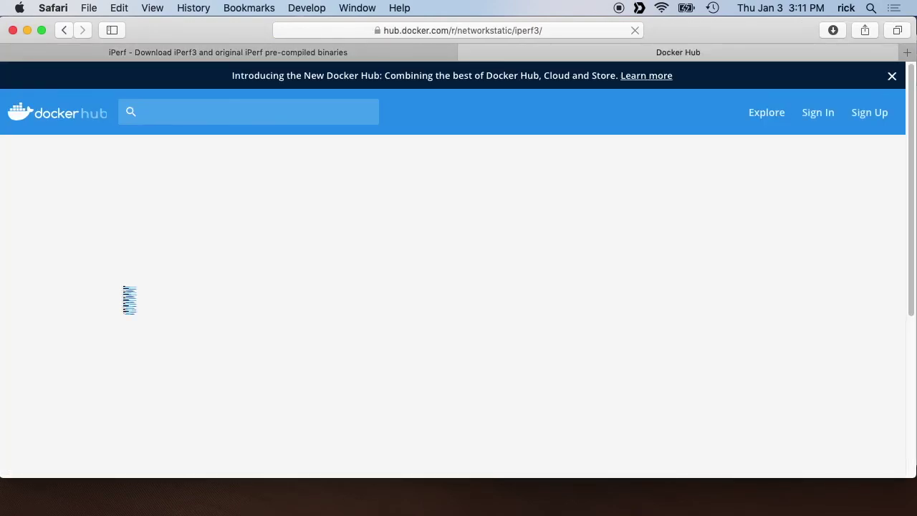
scroll(280, 283, "down", 5)
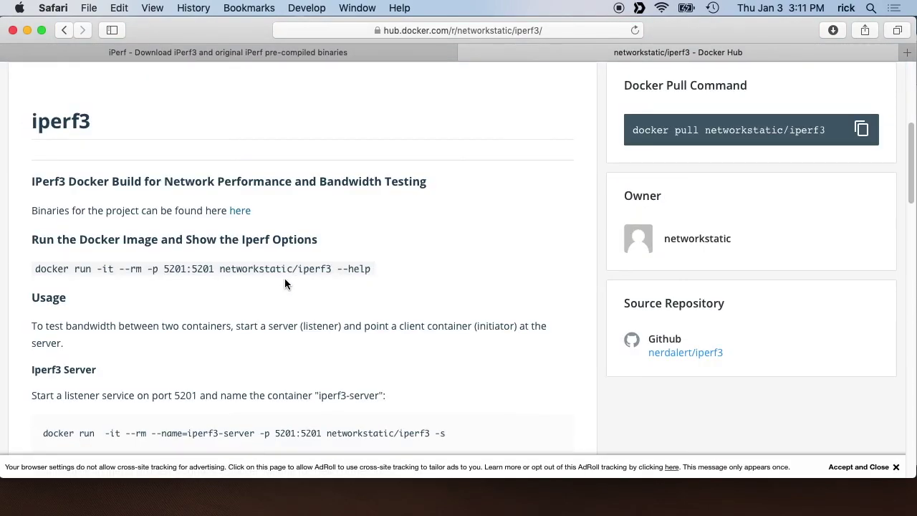
key("super+Tab")
key("Tab")
key("Tab")
key("Tab")
- Bring the DSM window forward and open Control Panel showing all settings in Advanced Mode
left_click_drag(193, 37, 184, 57)
left_click(203, 53)
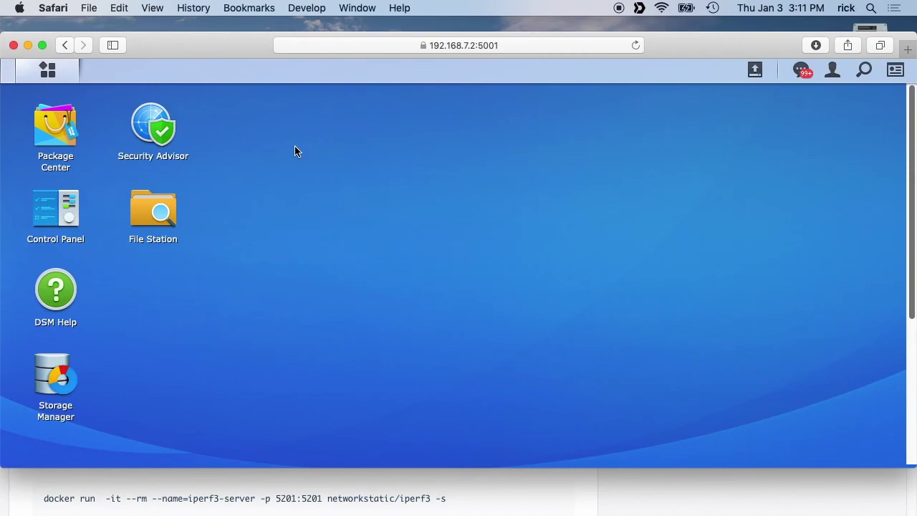
left_click(60, 215)
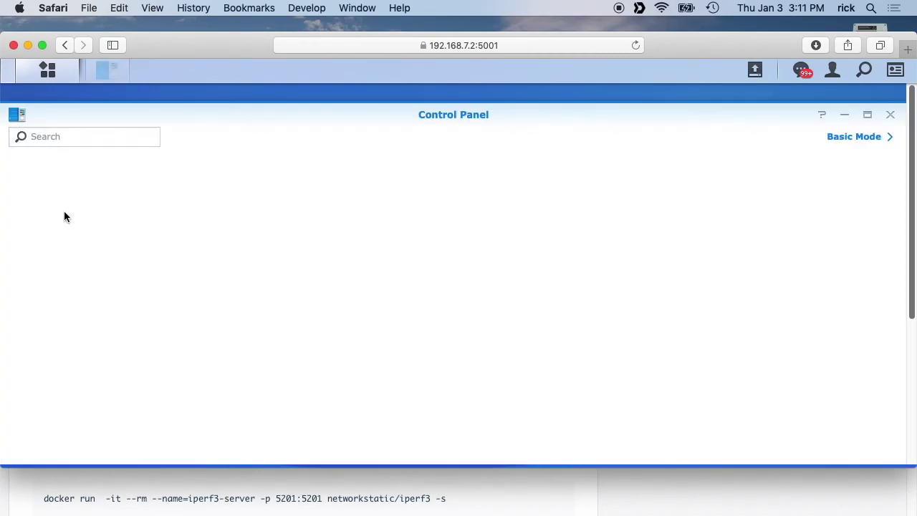
scroll(374, 361, "down", 4)
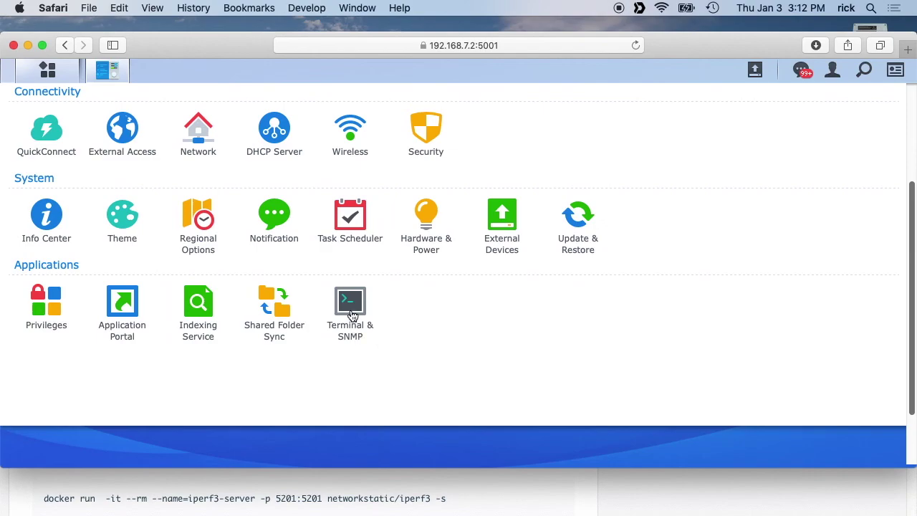
scroll(501, 286, "up", 3)
left_click(871, 105)
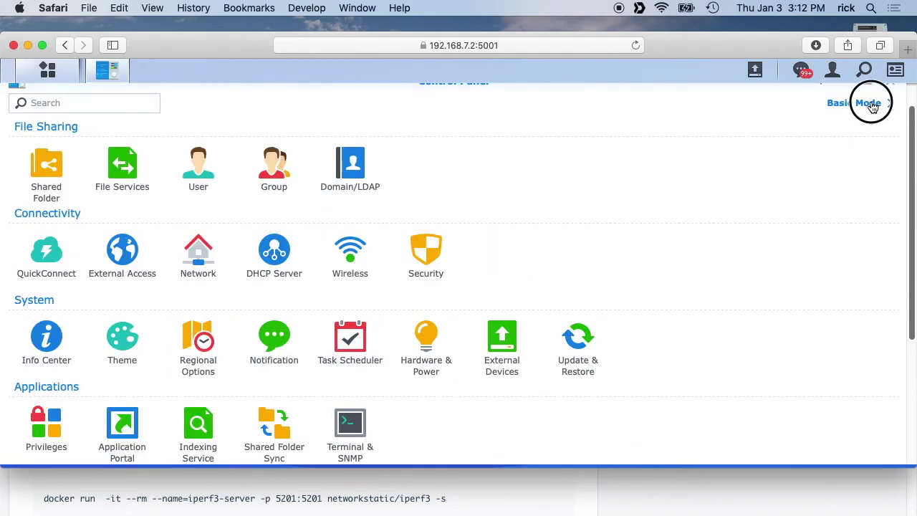
scroll(865, 116, "up", 1)
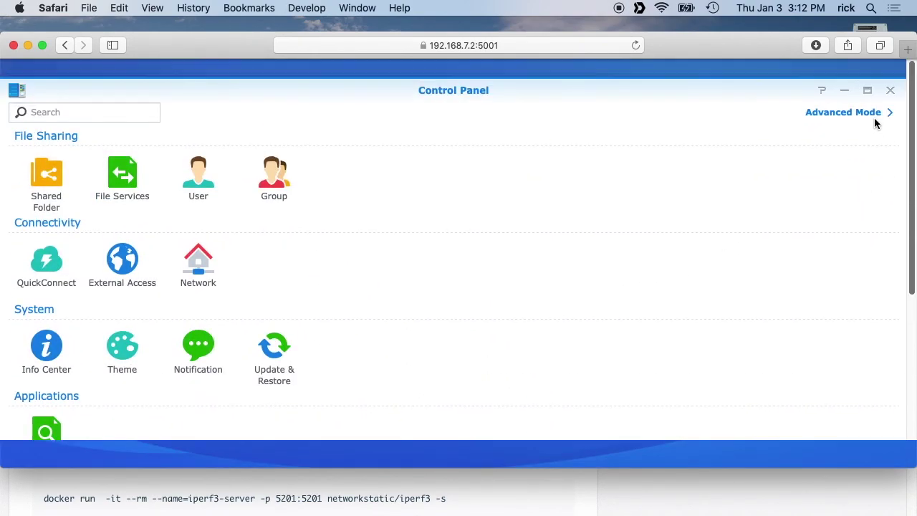
scroll(829, 100, "down", 1)
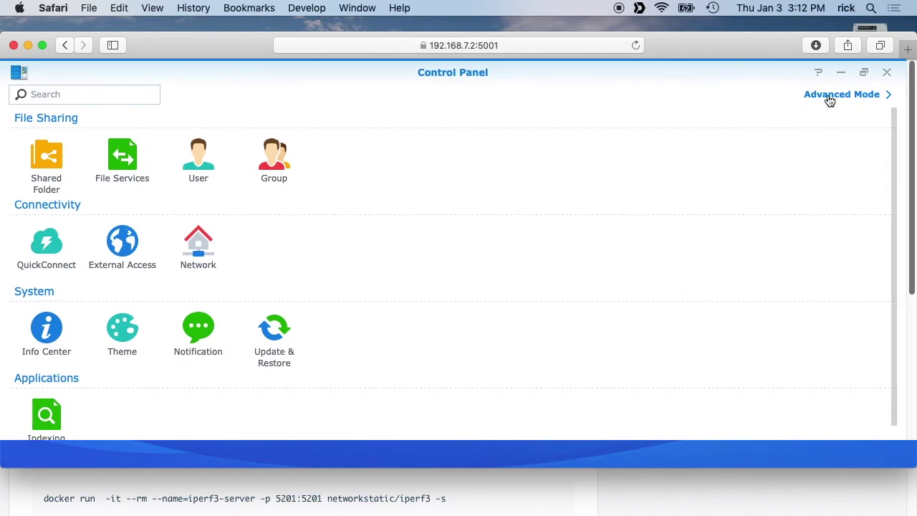
left_click(829, 97)
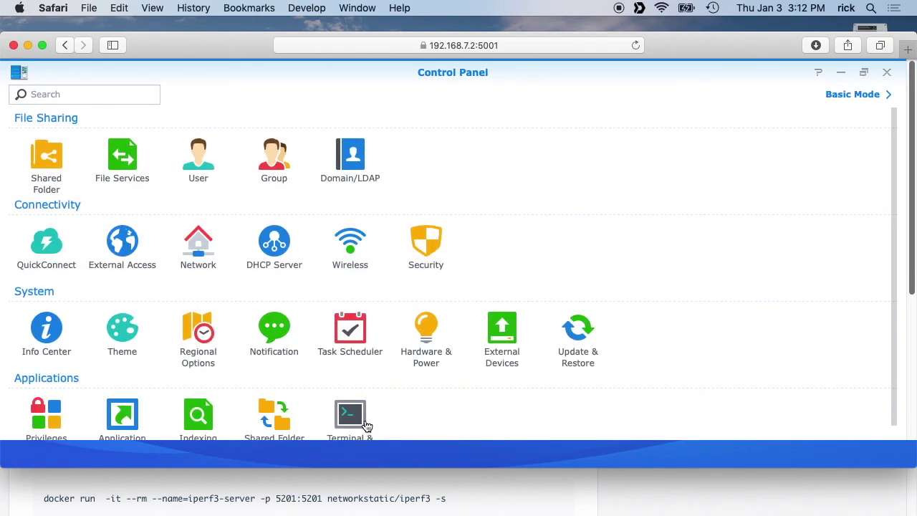
scroll(358, 419, "down", 1)
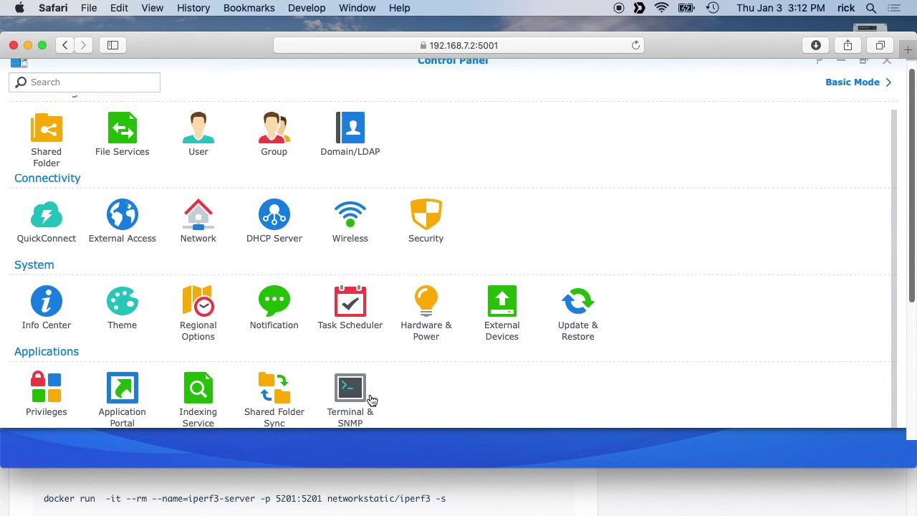
- Confirm SSH service is enabled on port 22 in Terminal & SNMP, then close Control Panel
left_click(351, 390)
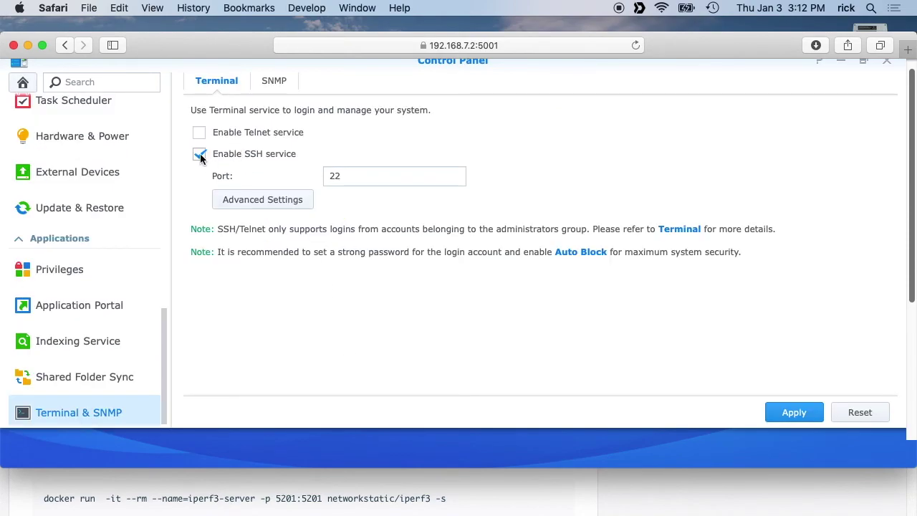
scroll(888, 118, "up", 1)
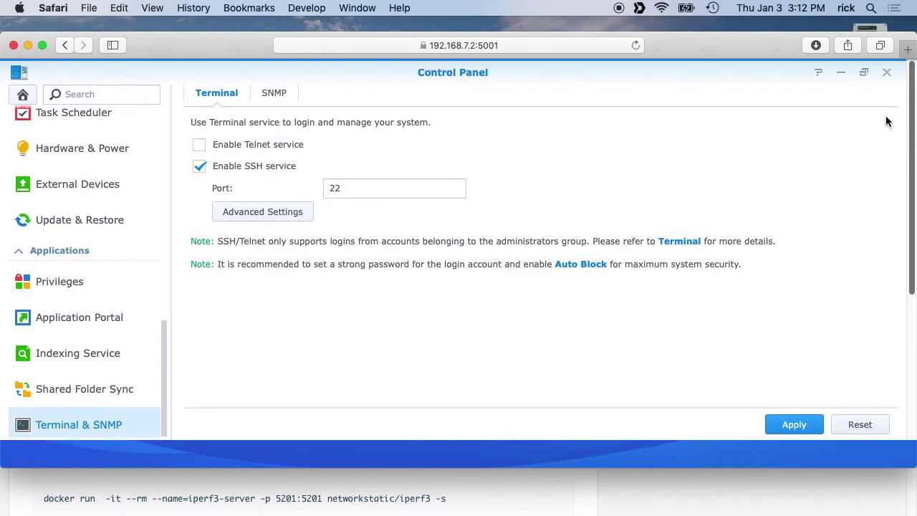
left_click(887, 73)
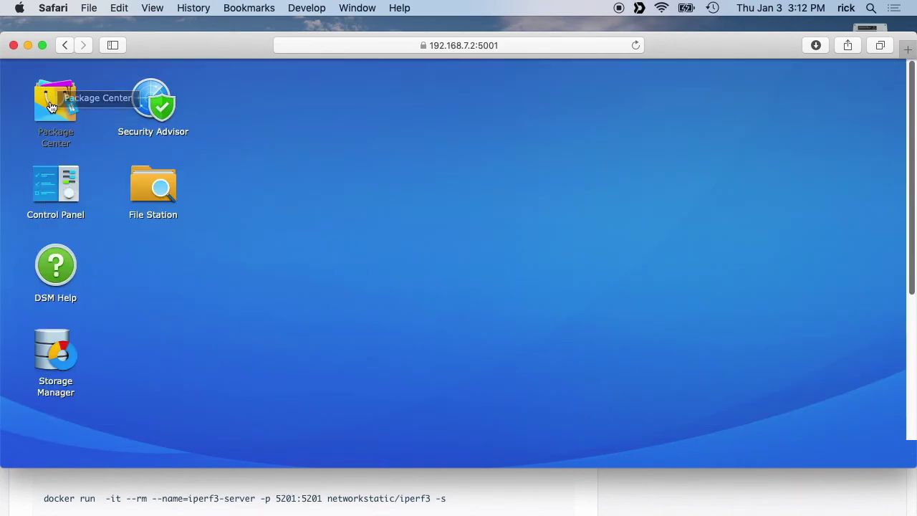
left_click(52, 100)
left_click(68, 201)
left_click(115, 123)
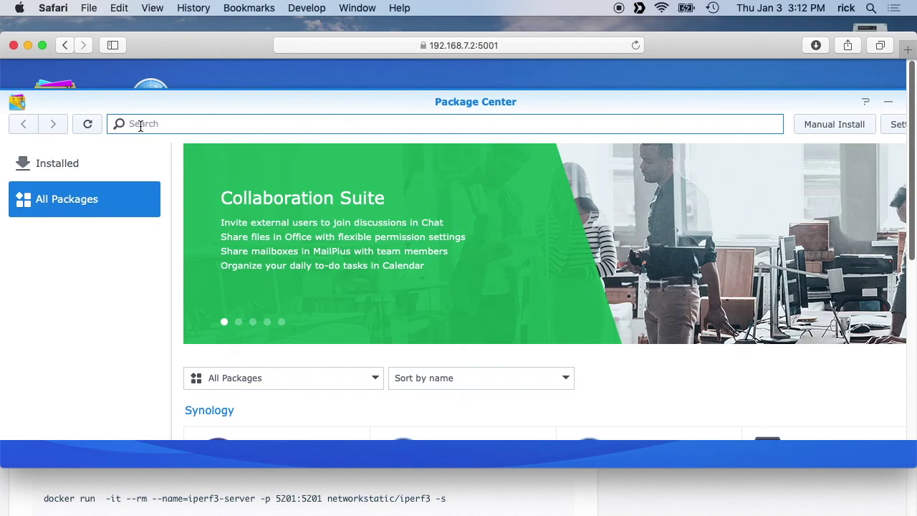
type("docker")
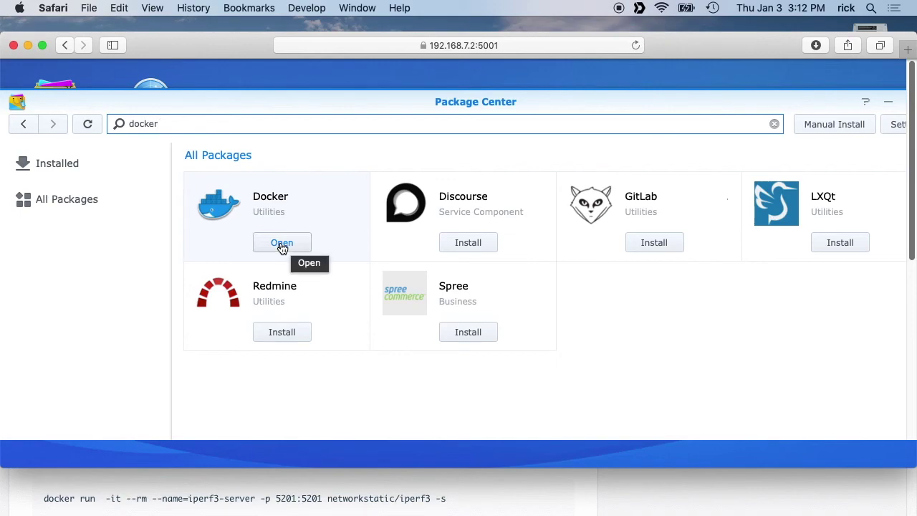
double_click(808, 104)
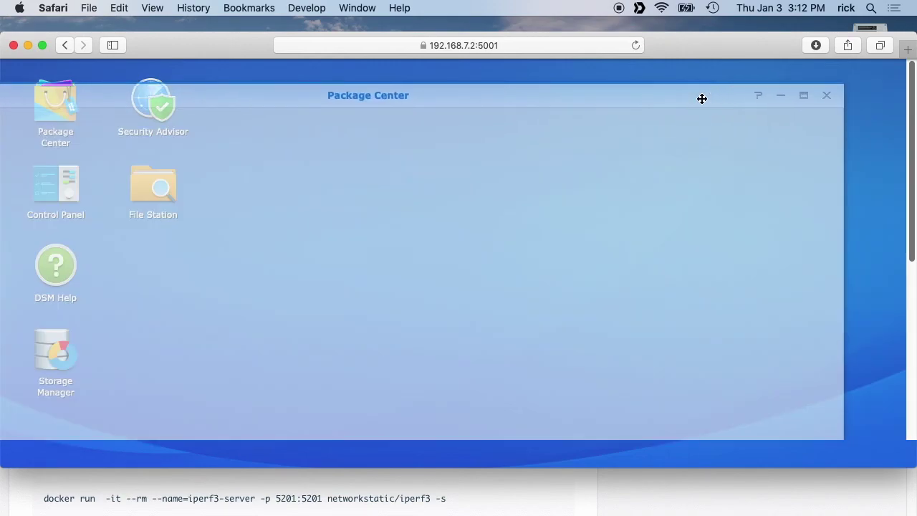
left_click(826, 96)
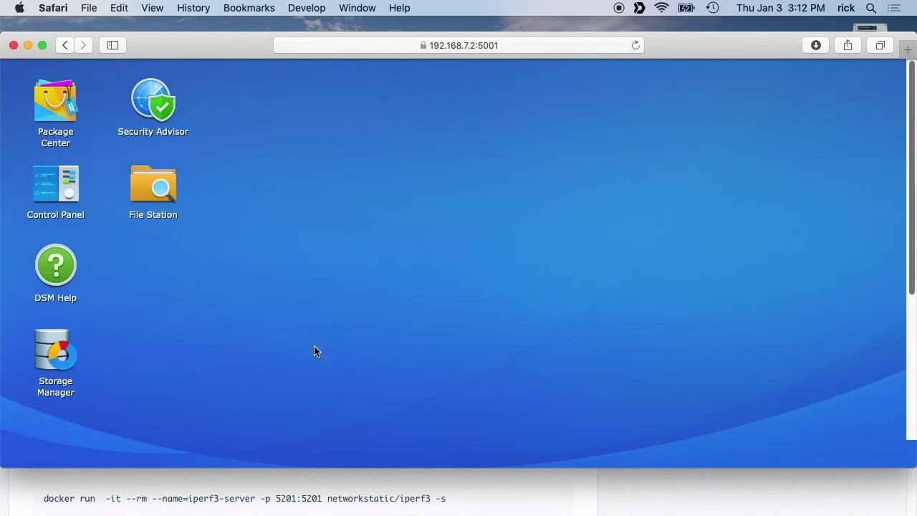
- Launch Terminal and place a narrowed Docker Hub iperf3 window beside it
key("super+space")
type("terminal")
key("Return")
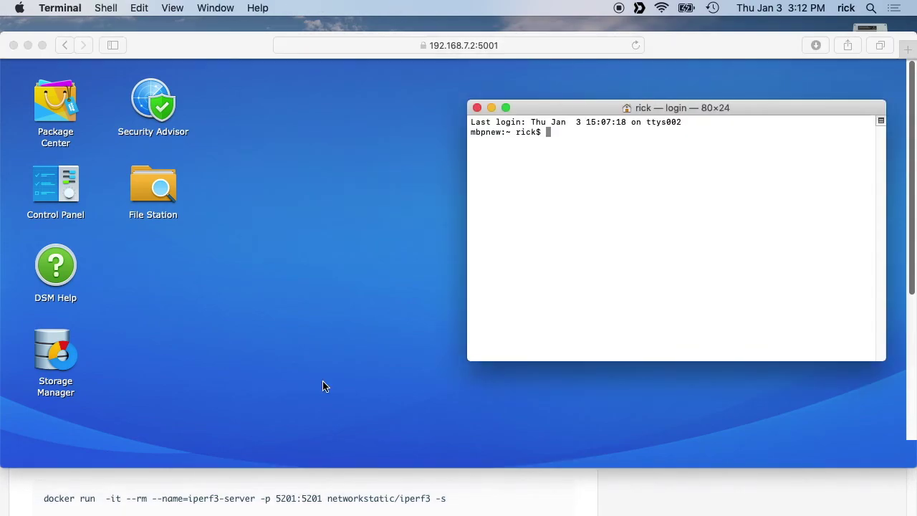
left_click(255, 476)
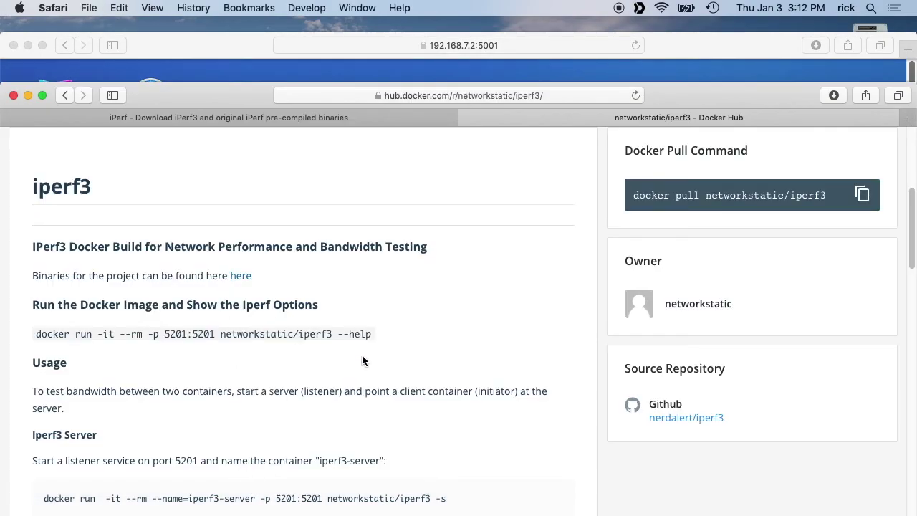
left_click_drag(789, 95, 795, 64)
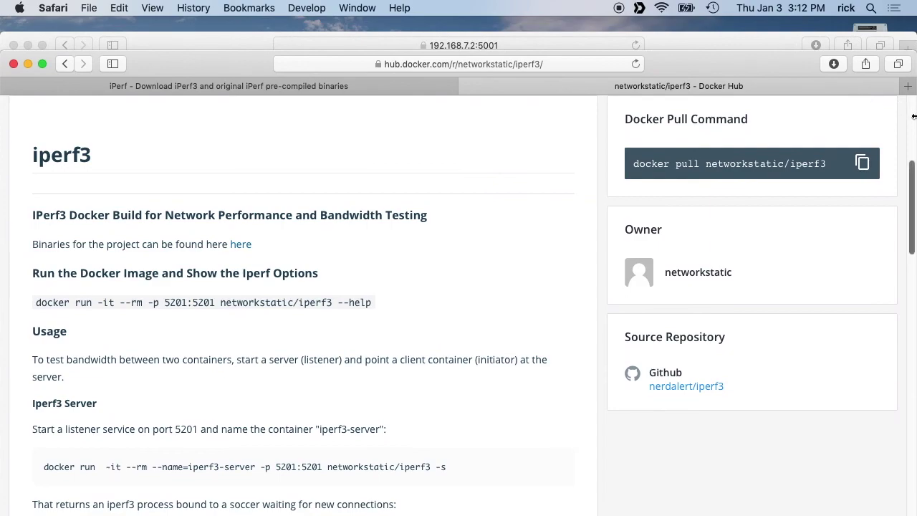
left_click_drag(907, 118, 623, 174)
left_click(661, 184)
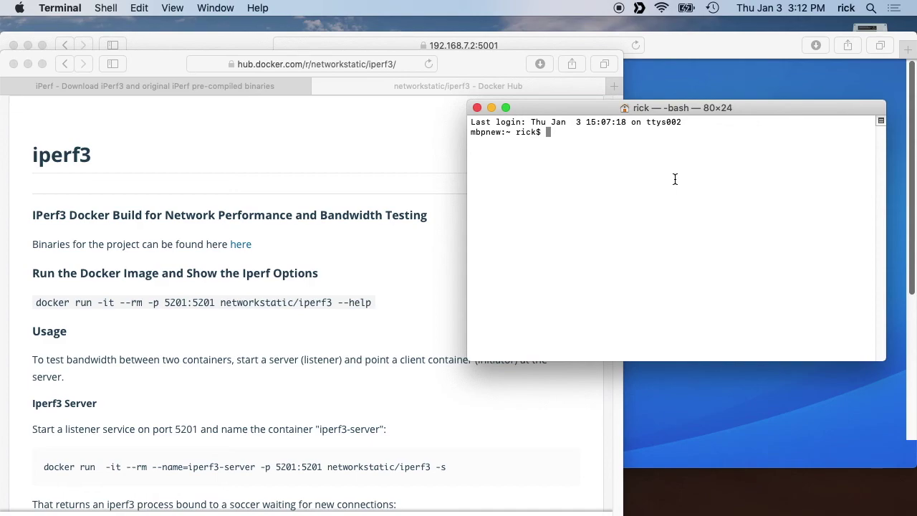
- SSH into the NAS at 192.168.7.2 with the user account and enter its password
type("ssh rick@192.168.7.2")
key("Return")
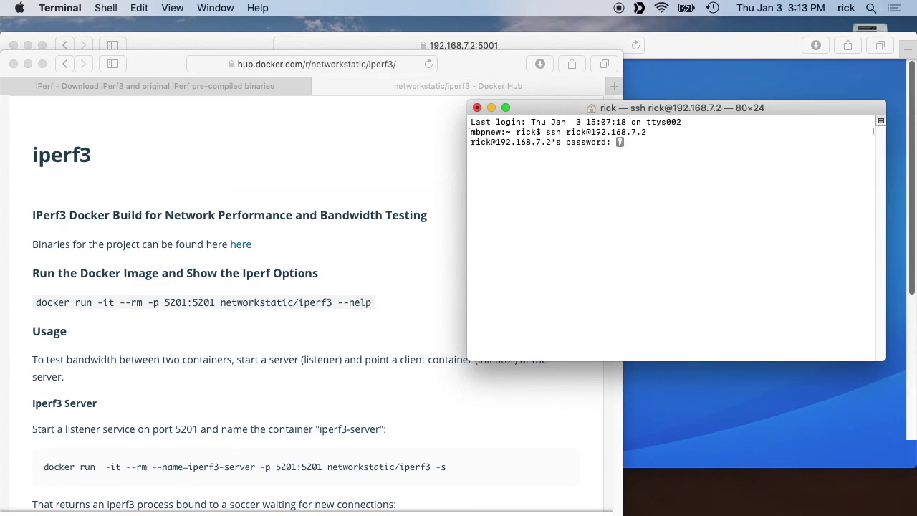
key("Return")
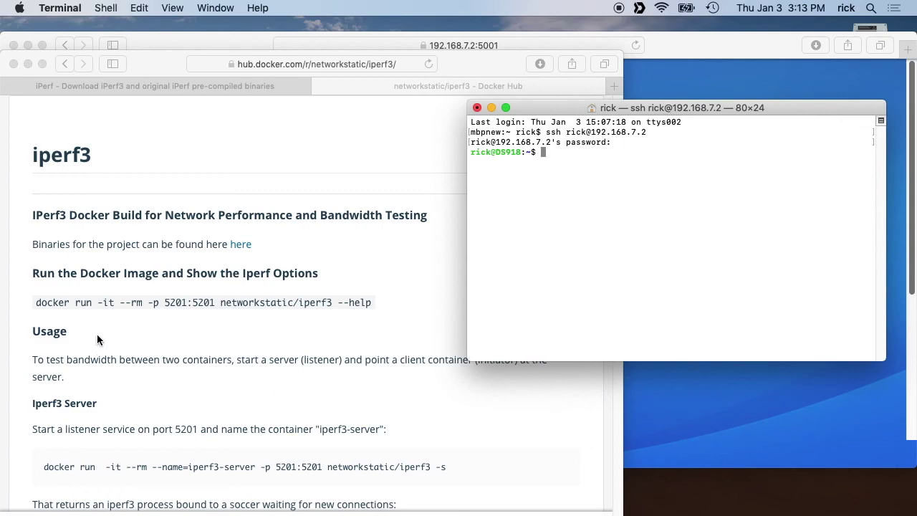
- Copy the networkstatic/iperf3 --help docker run command from Docker Hub and run it with sudo on the NAS
left_click(36, 305)
triple_click(37, 305)
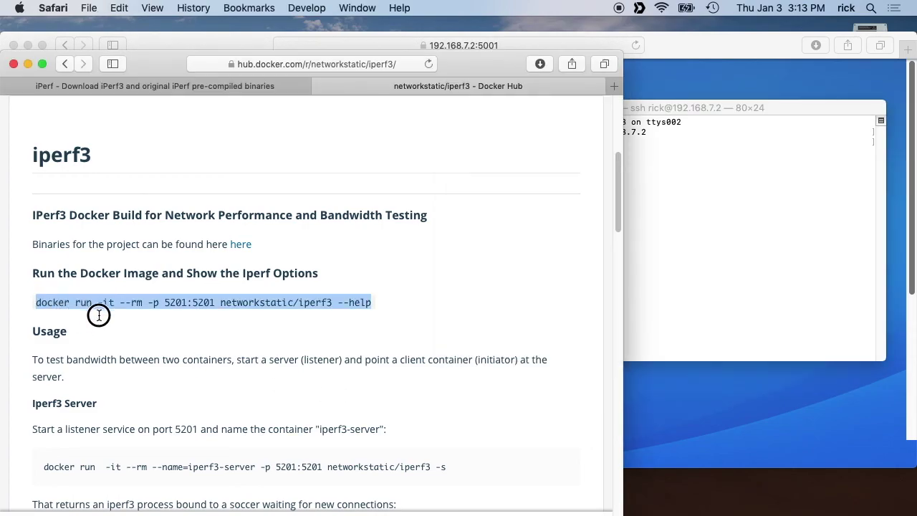
right_click(355, 305)
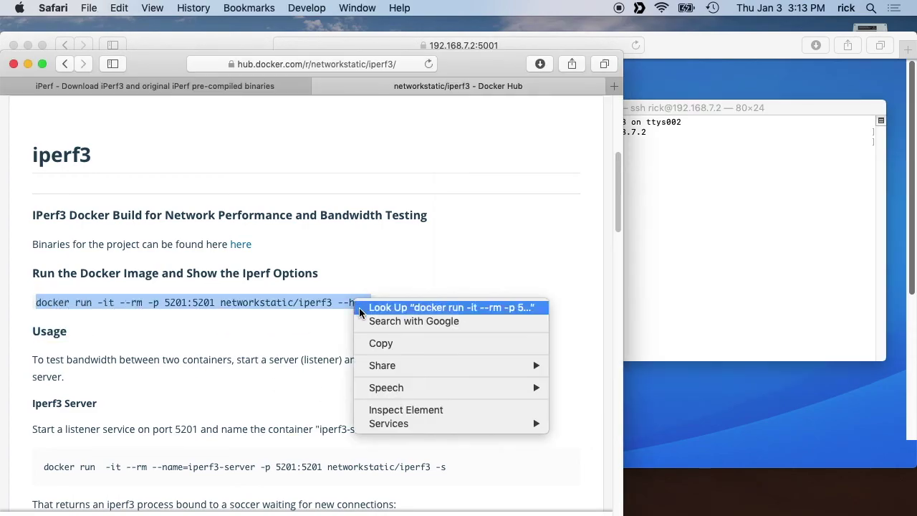
left_click(380, 342)
left_click(771, 199)
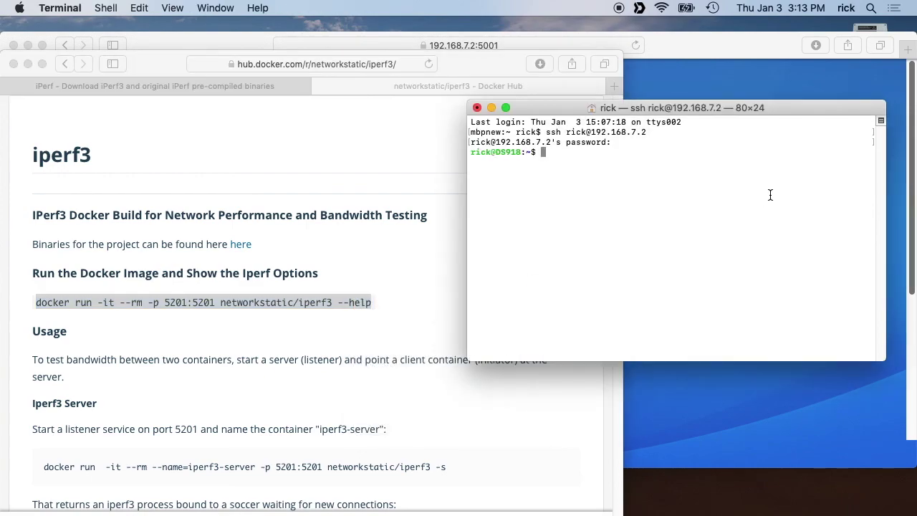
type("sudo")
key("super+v")
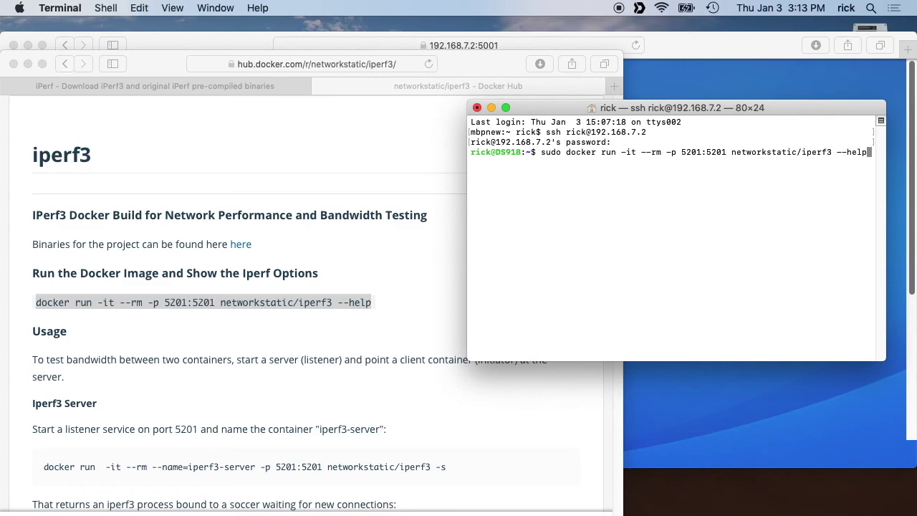
key("Return")
key("Return")
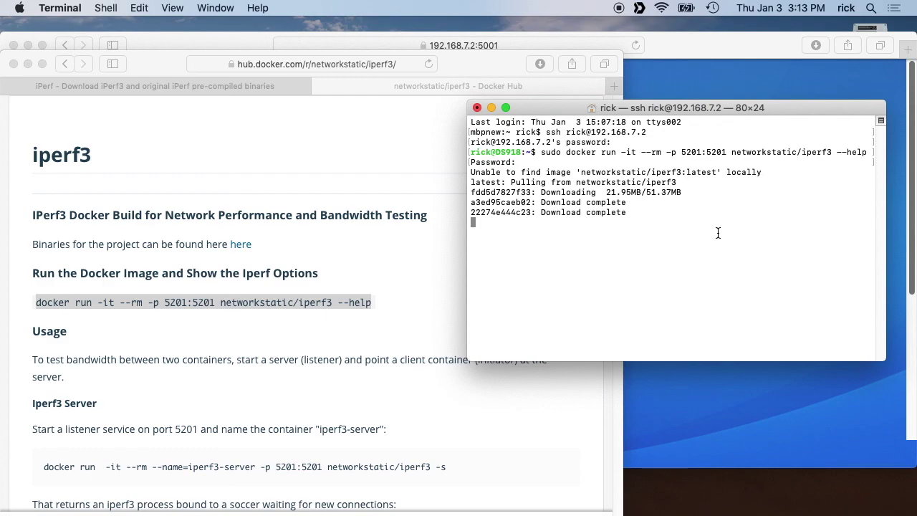
- Narrow the Docker Hub page and copy its iperf3-server docker run command
scroll(313, 325, "down", 2)
left_click(557, 404)
left_click_drag(613, 287, 497, 286)
left_click(568, 269)
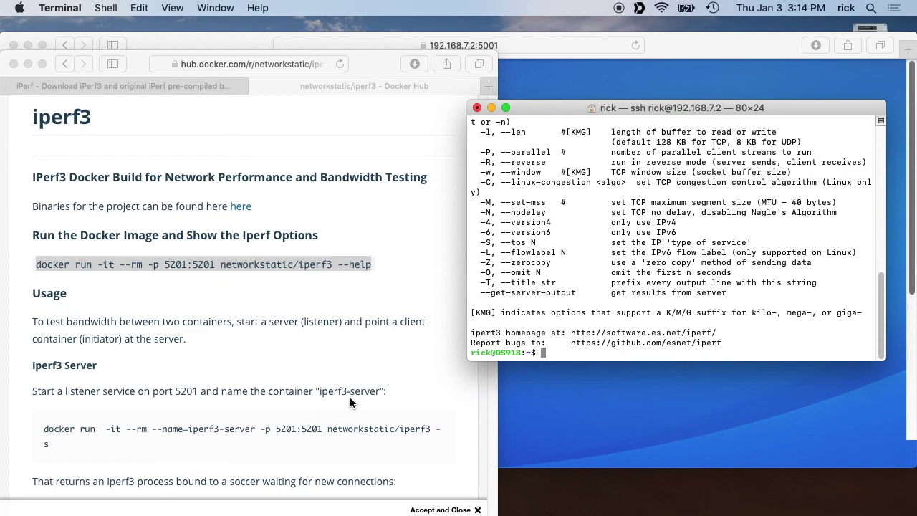
left_click(24, 440)
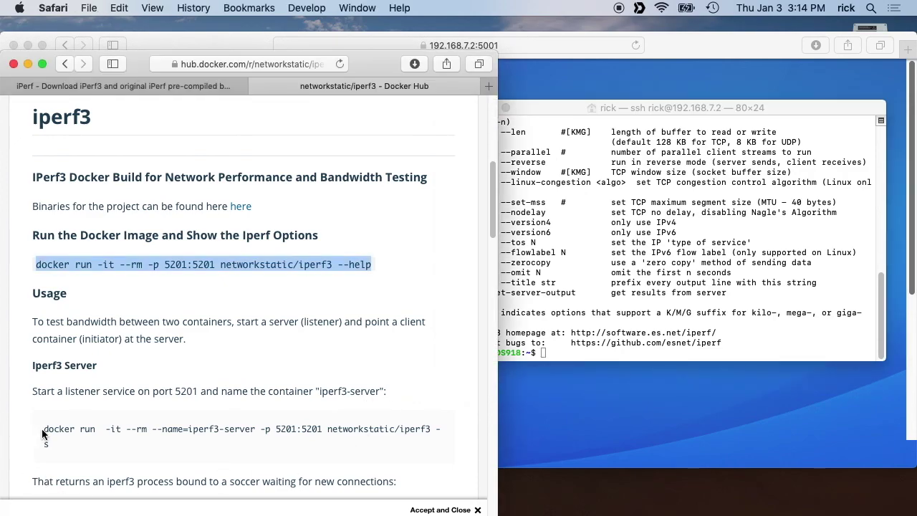
left_click_drag(41, 430, 61, 439)
right_click(65, 424)
left_click(90, 419)
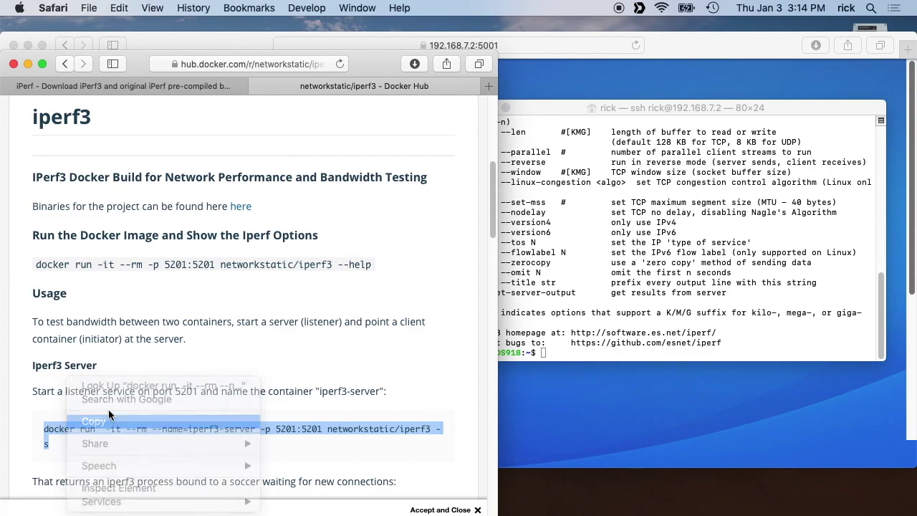
- Run the iperf3-server command with sudo on the NAS so the server listens on 5201
left_click(698, 276)
type("sudo")
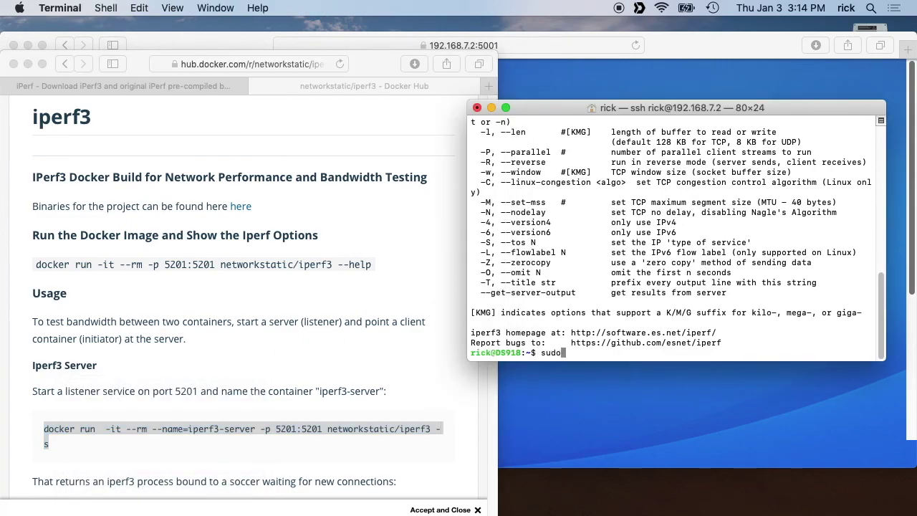
key("cmd+v")
key("Return")
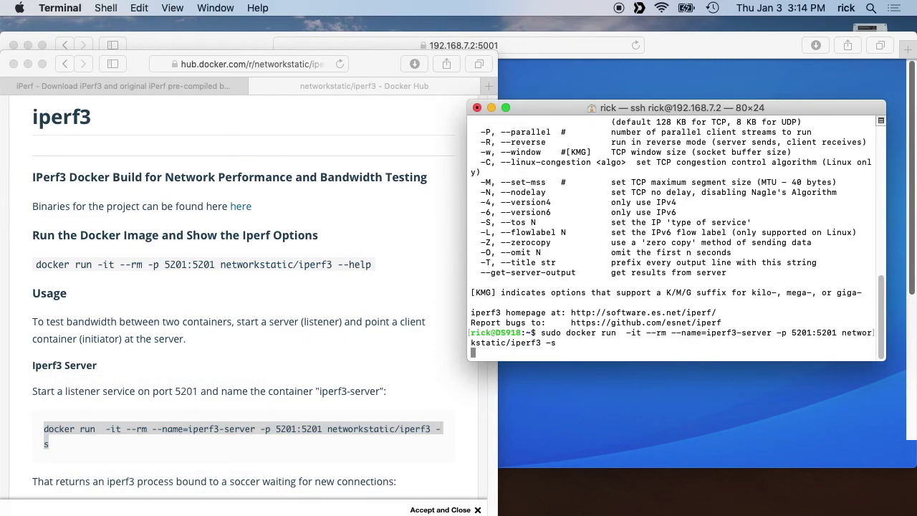
left_click(245, 390)
scroll(245, 390, "down", 6)
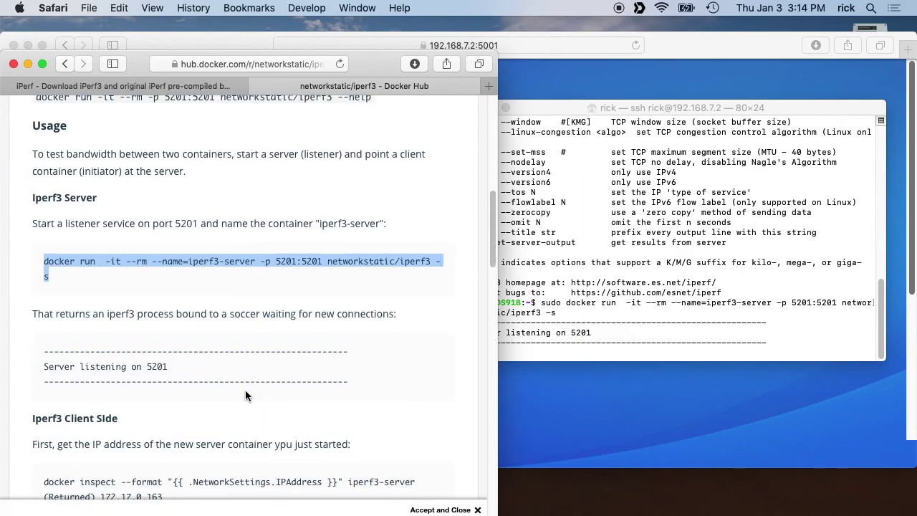
scroll(245, 390, "down", 1)
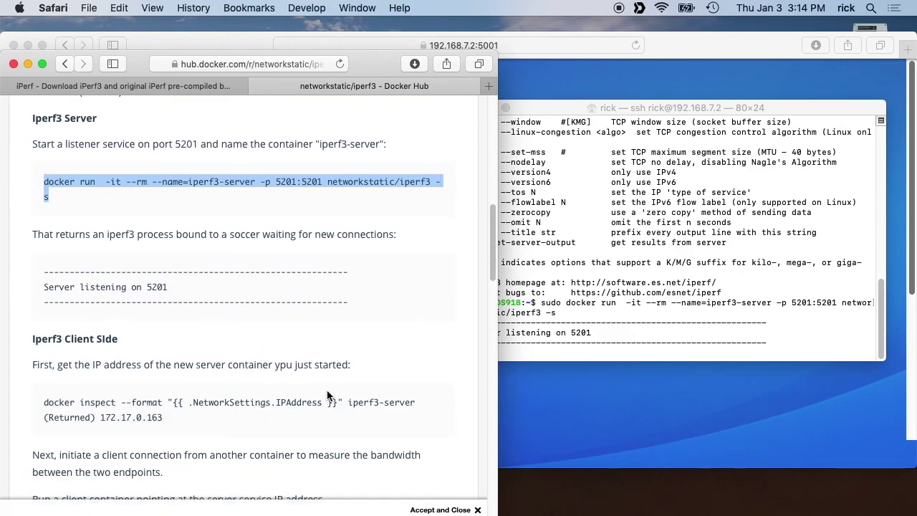
key("cmd+space")
- Open a new local Terminal window on the left and change into the Downloads folder
type("terminal")
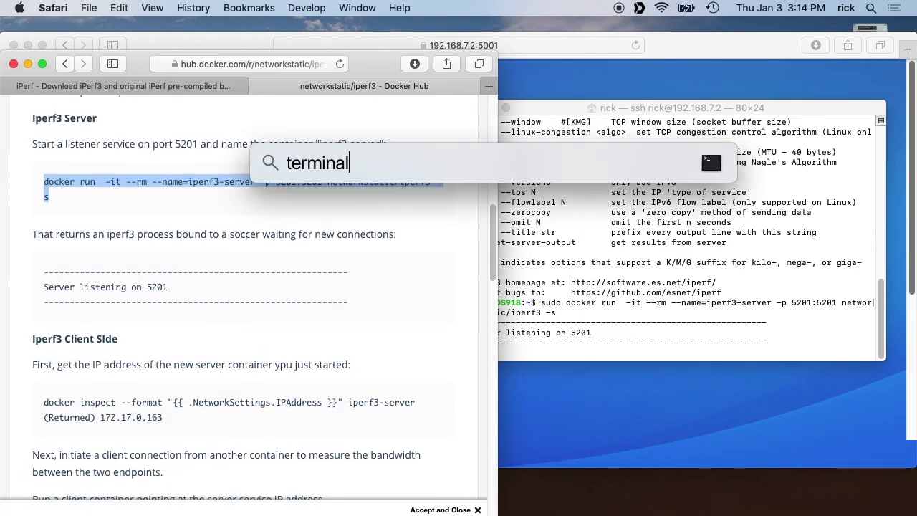
key("Return")
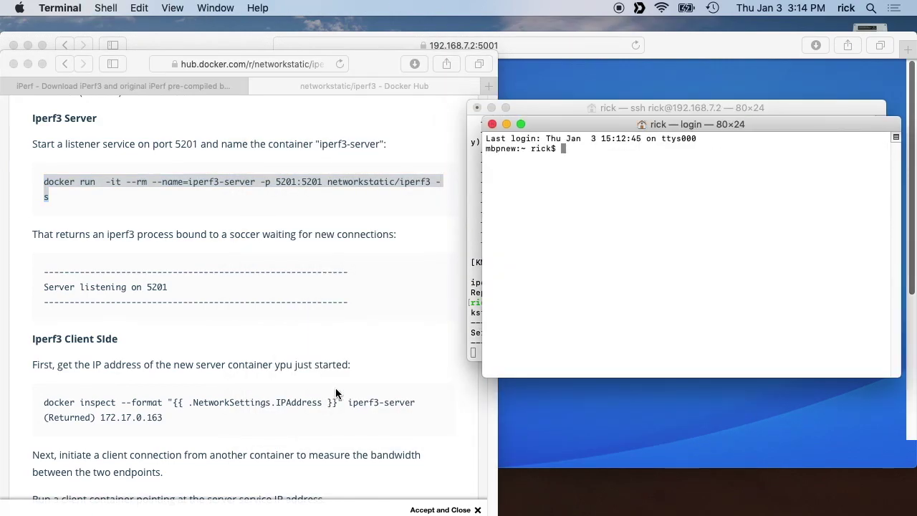
left_click_drag(560, 131, 107, 157)
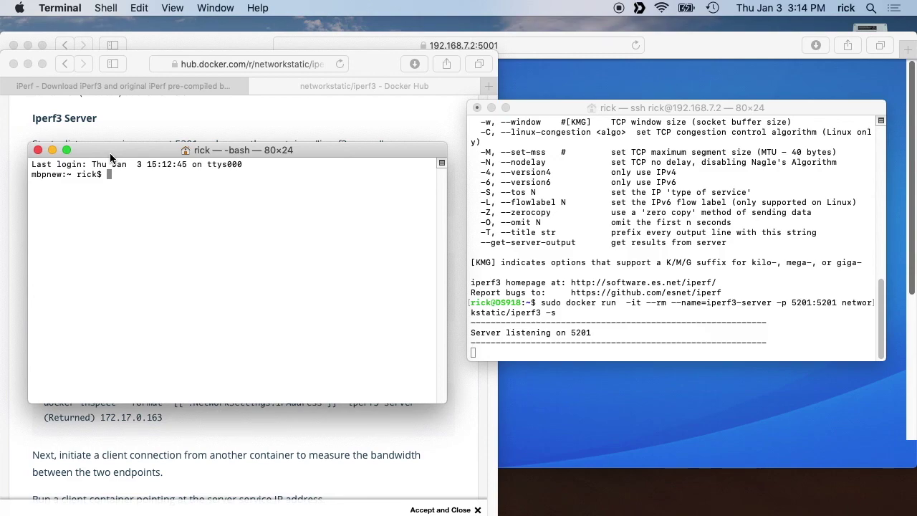
type("cd Dow")
key("Tab")
key("Return")
- Run ./iperf3 -c 192.168.7.2, measuring about 213 Mbits/sec to the NAS
type("./ipe")
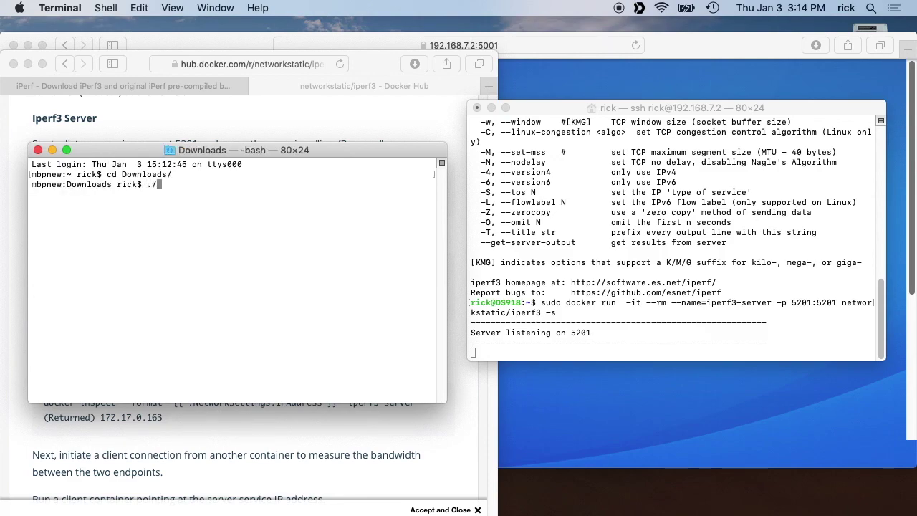
key("BackSpace")
key("BackSpace")
key("BackSpace")
type("ip")
key("Tab")
type("-c 192.168")
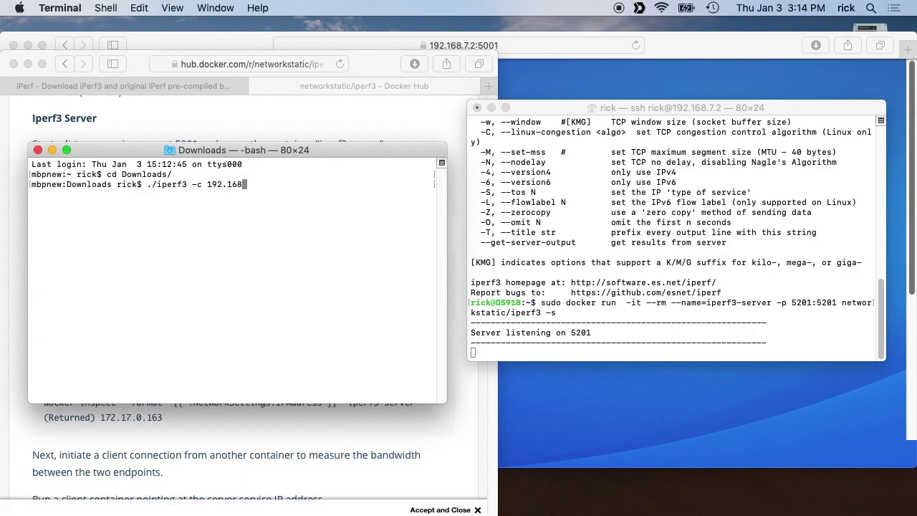
type(".7.2")
key("Return")
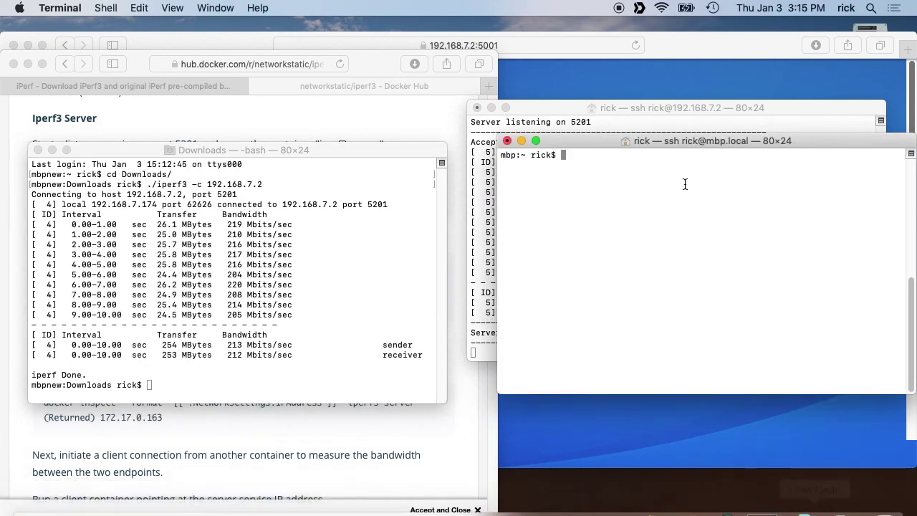
- Run iperf3 -c 192.168.7.2 in the mbp.local window, reaching 938 Mbits/sec, and rearrange the windows
left_click_drag(650, 142, 458, 251)
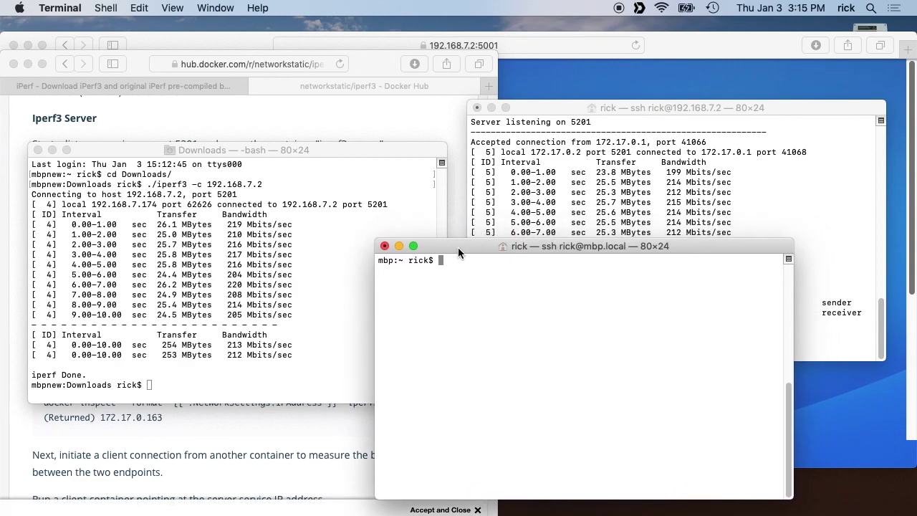
type("iperf3 -c 192.168.7.2")
key("Return")
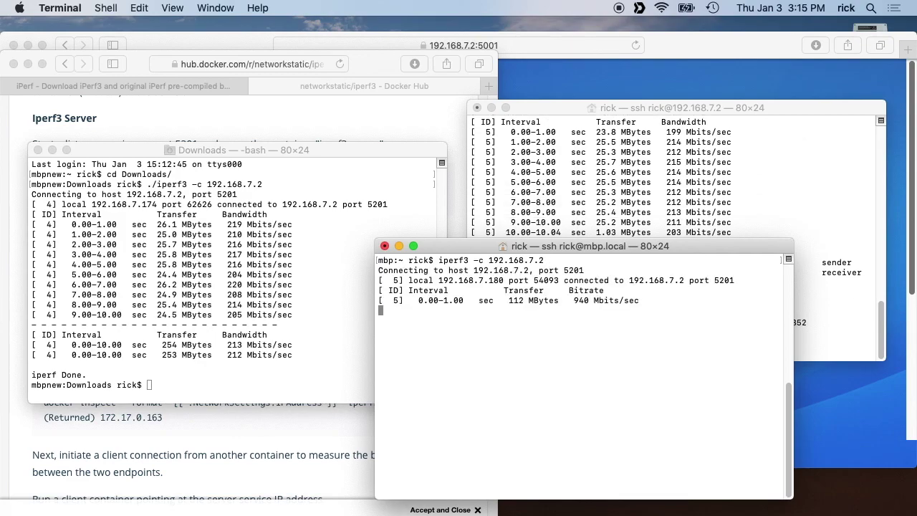
left_click_drag(489, 250, 143, 46)
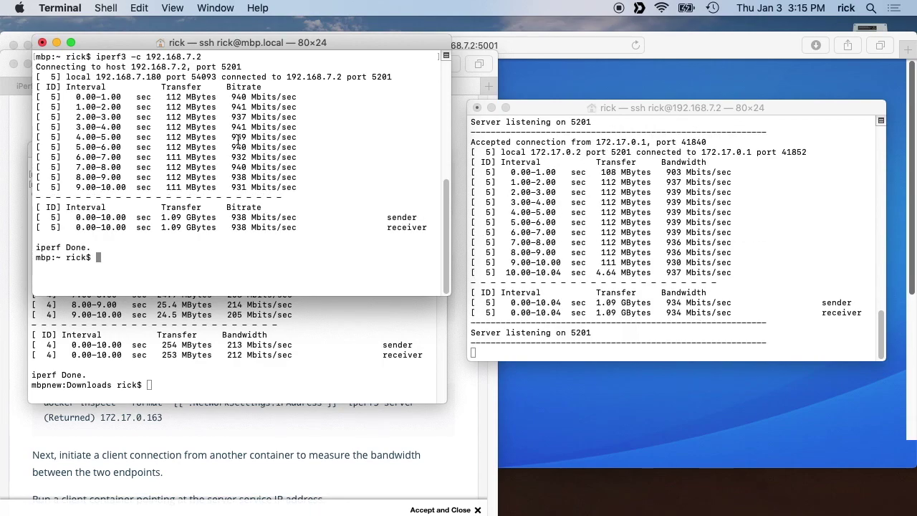
left_click_drag(100, 43, 447, 248)
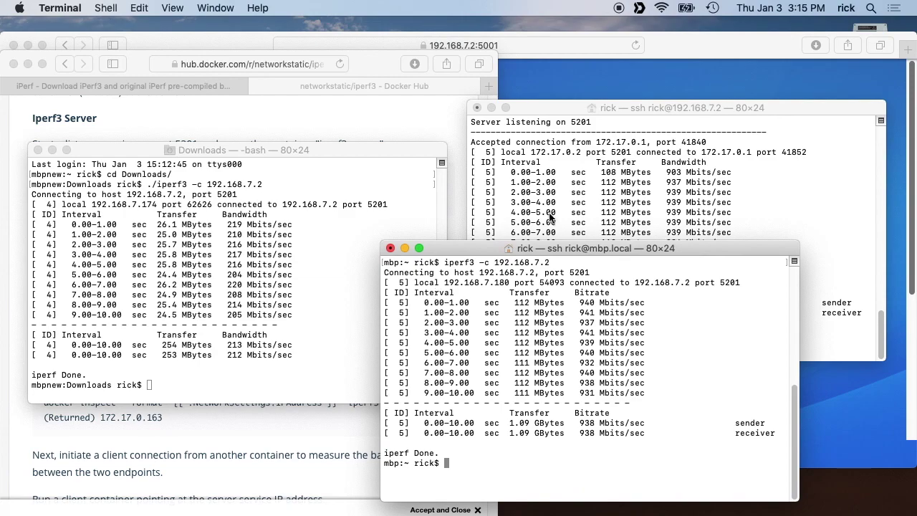
- Open Package Center and then the Docker app to confirm iperf3-server is running
left_click(612, 83)
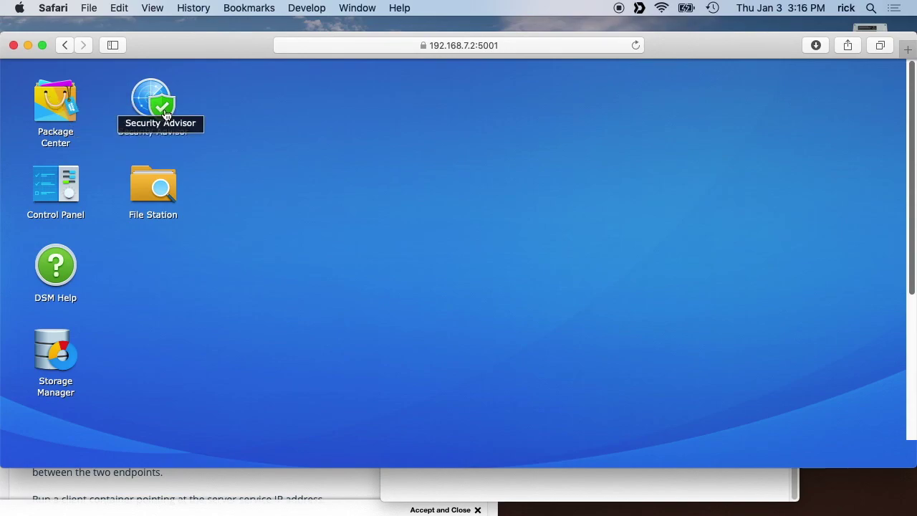
left_click(51, 100)
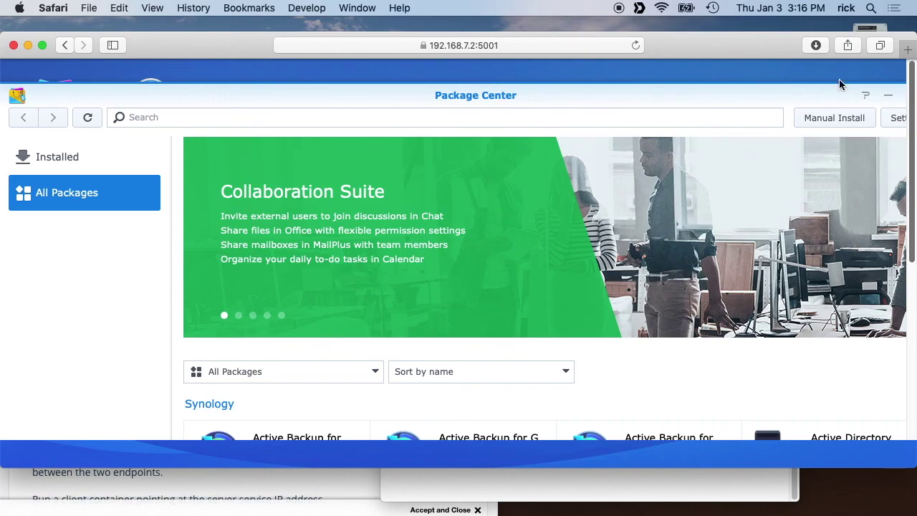
left_click(43, 47)
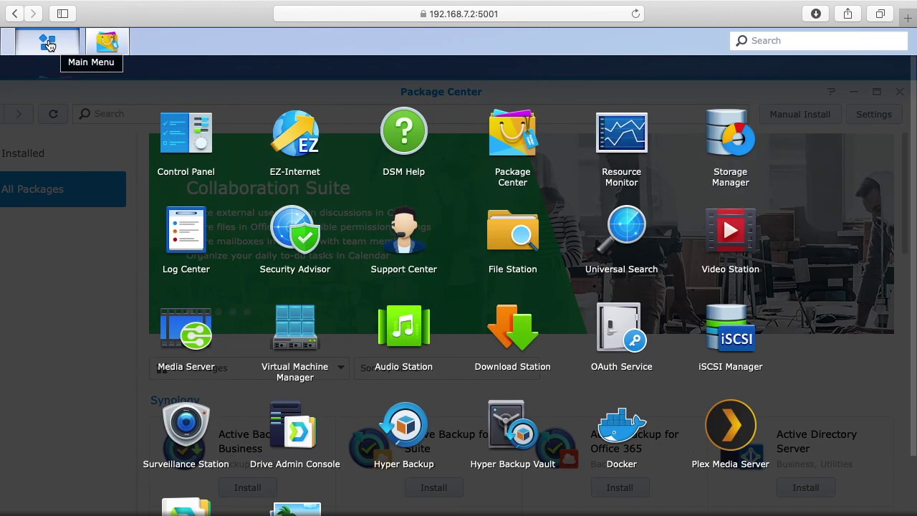
left_click(56, 50)
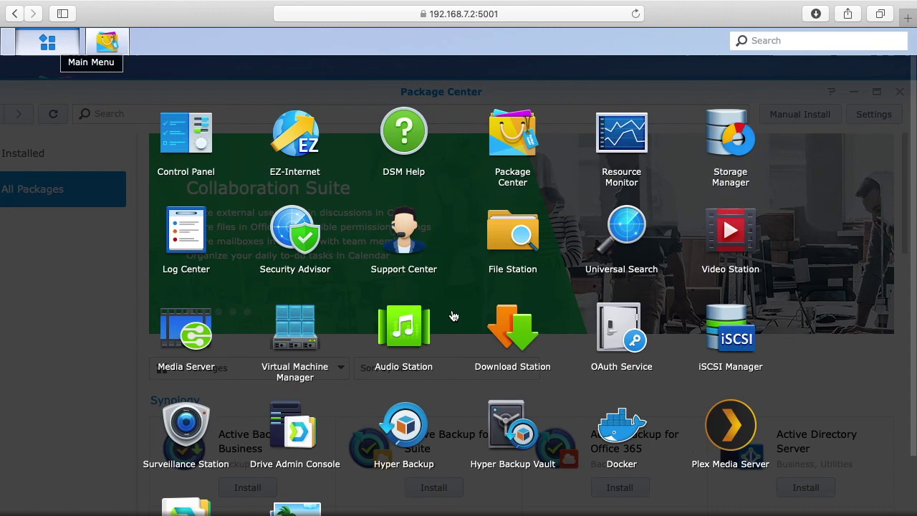
left_click(621, 426)
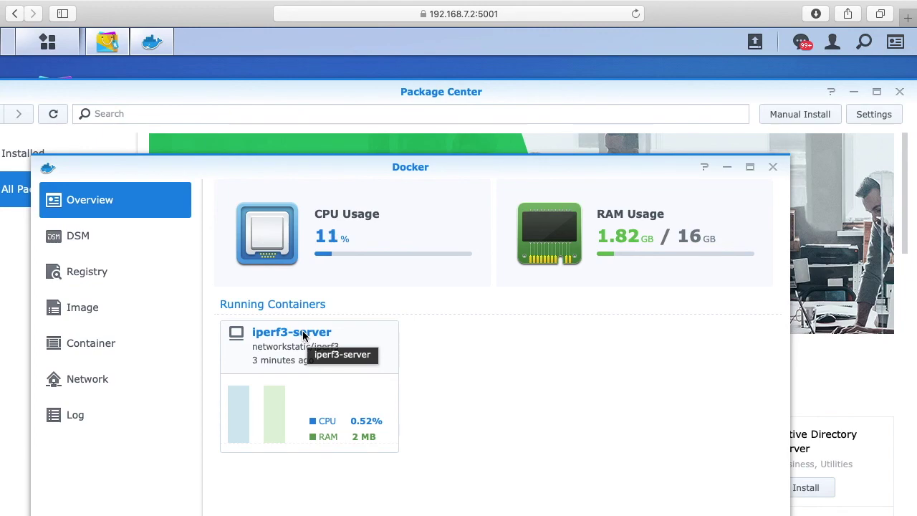
- Close Docker and Package Center, exit full screen, and move File Station below Security Advisor
left_click(773, 167)
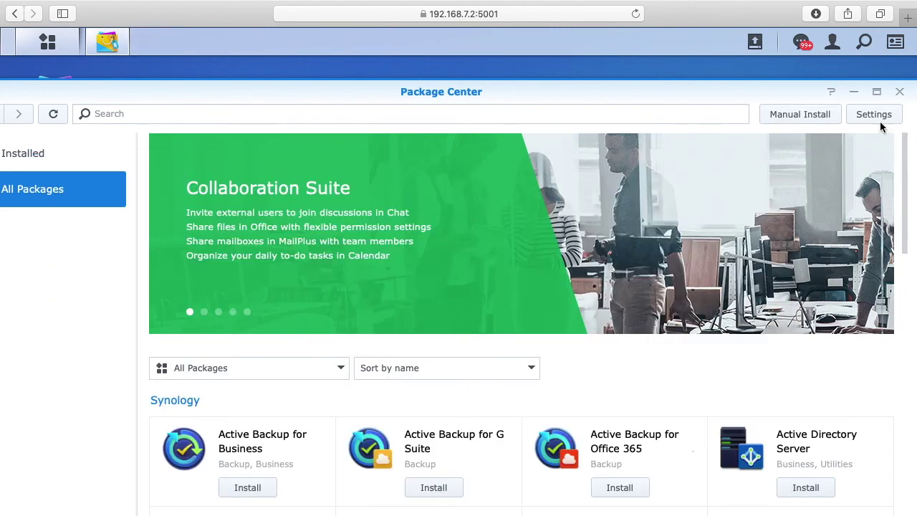
left_click(899, 92)
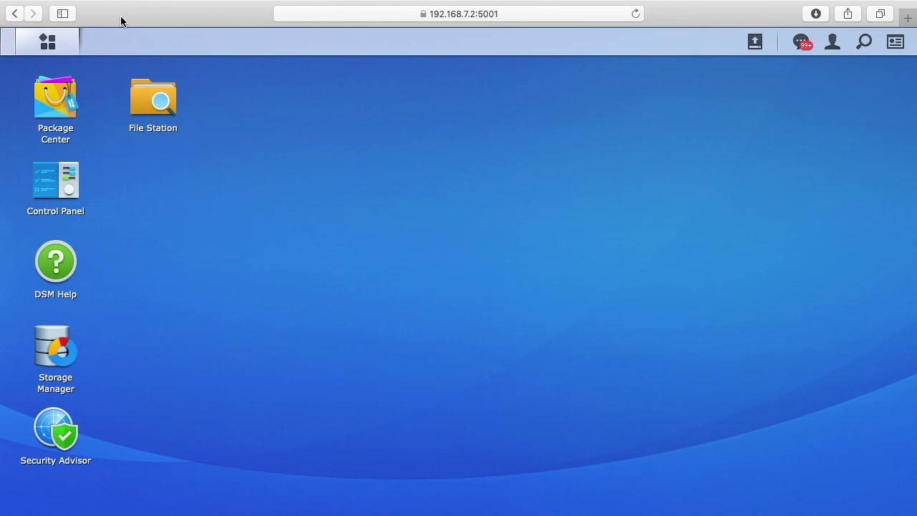
left_click(41, 29)
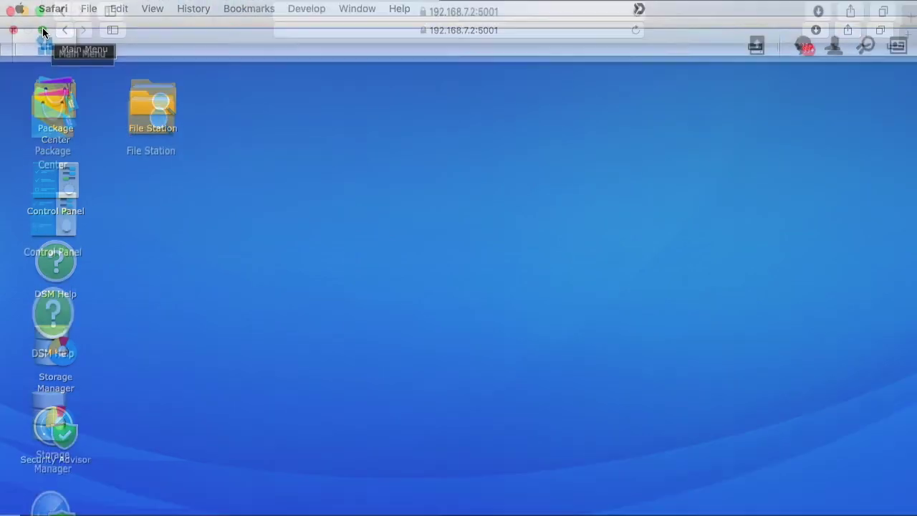
left_click_drag(139, 125, 184, 210)
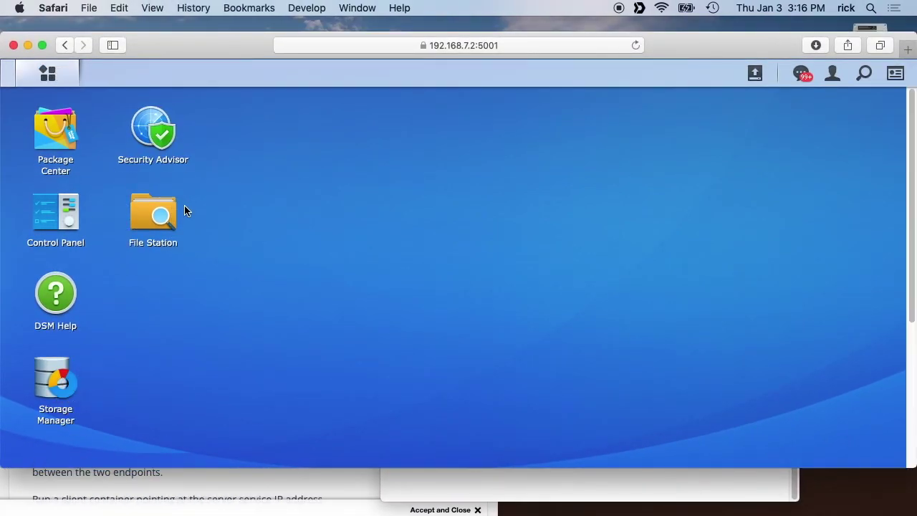